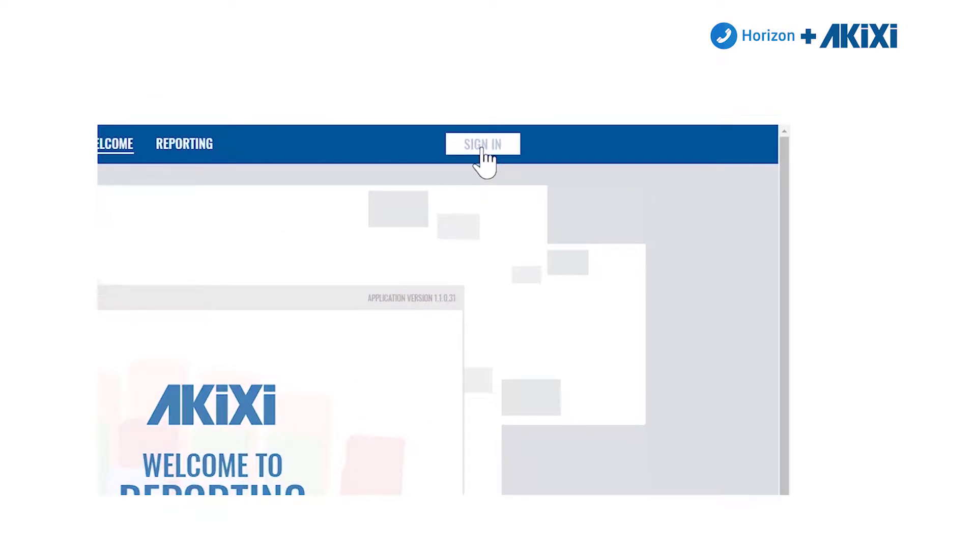
Sign in to the reporting portal with the remembered user name by entering the account password
{"action": "left_click", "coordinate": [704, 66]}
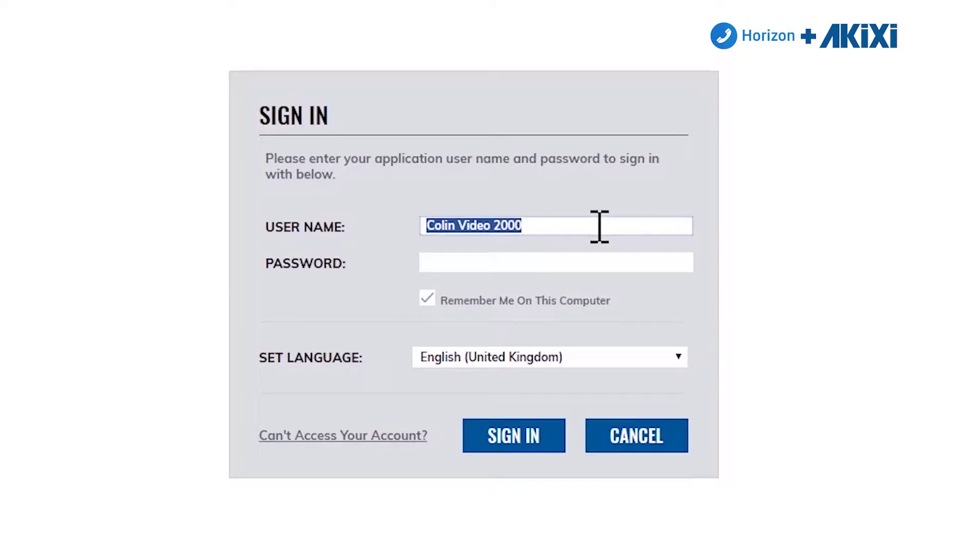
{"action": "key", "text": "Tab"}
{"action": "type", "text": "••••••••••"}
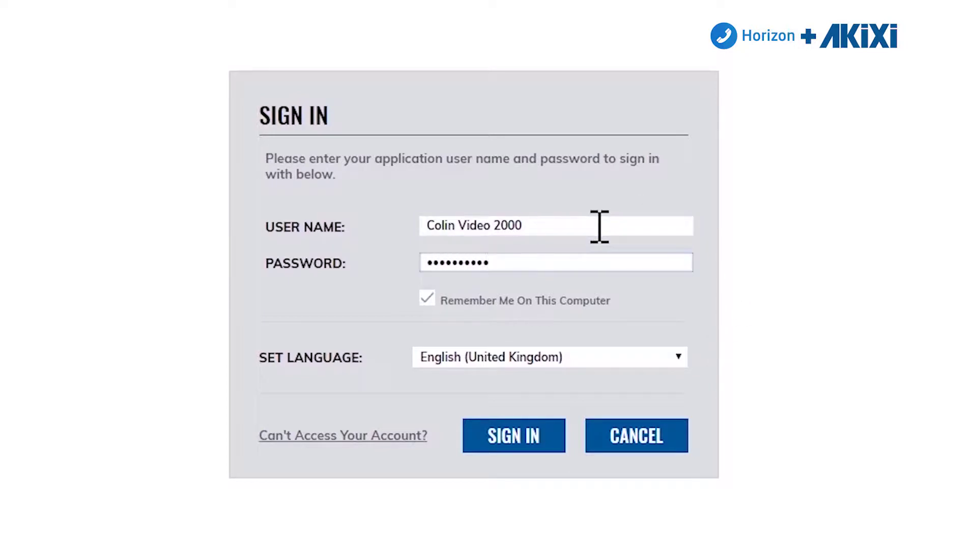
{"action": "type", "text": "••"}
{"action": "left_click", "coordinate": [552, 443]}
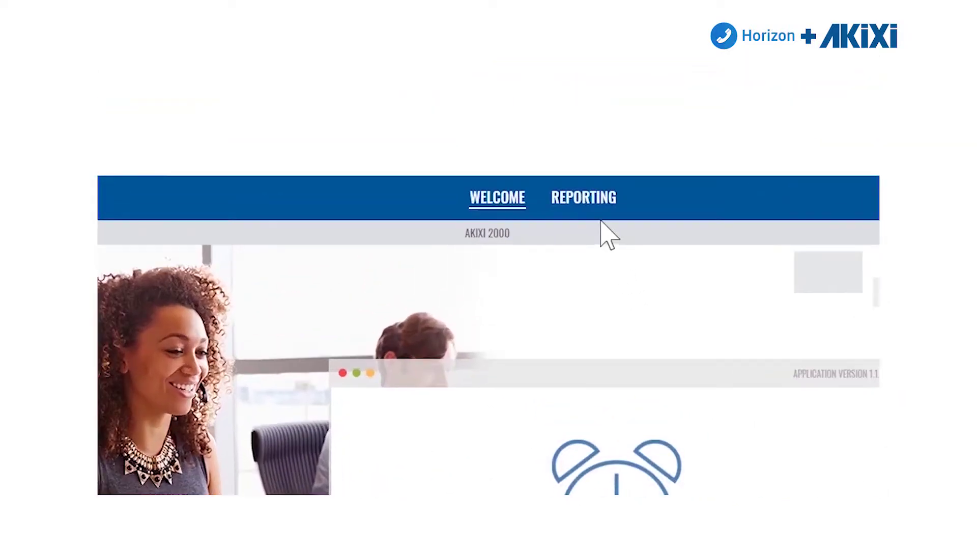
Go to the reporting area and run the ACD Agent List report
{"action": "left_click", "coordinate": [595, 207]}
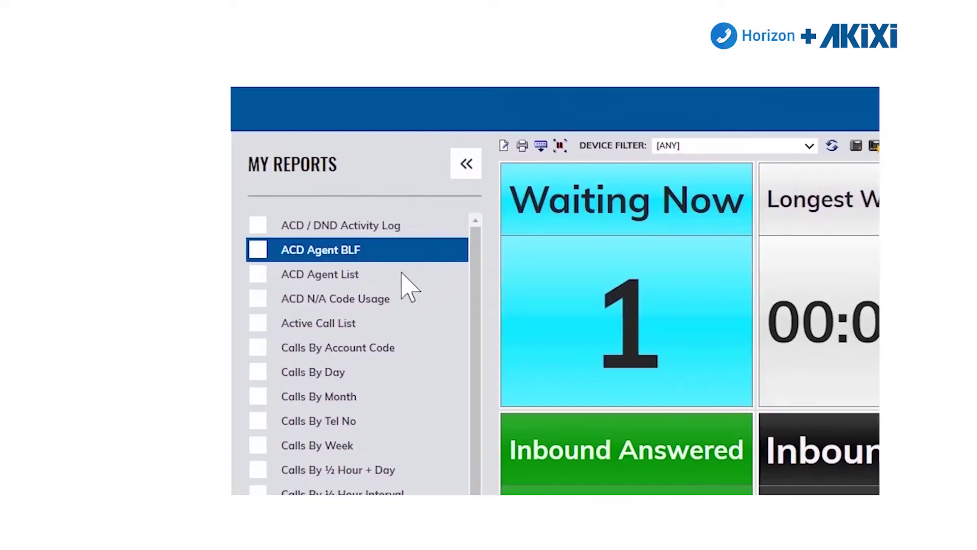
{"action": "left_click", "coordinate": [352, 275]}
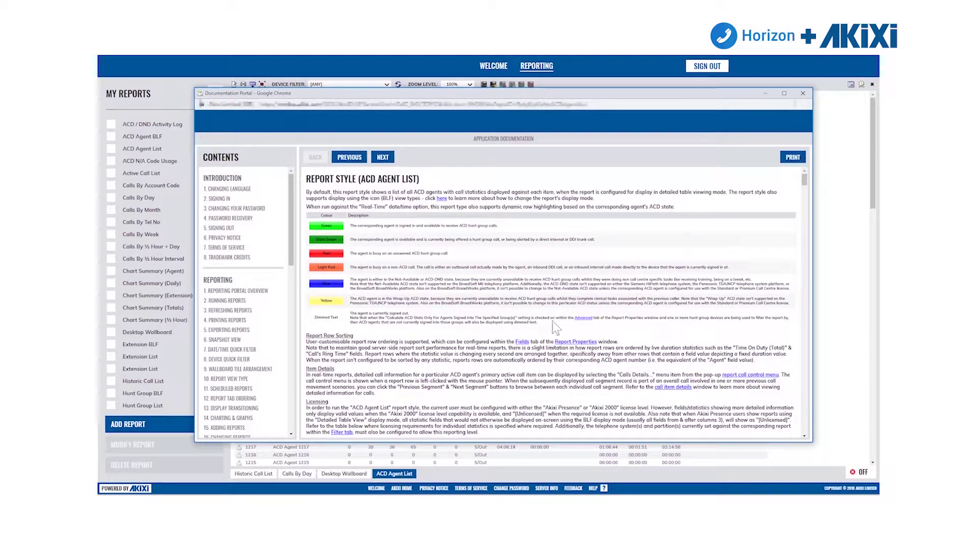
Read through the ACD Agent List help page, close it, and examine the agents' status icons and ACD states in the report
{"action": "scroll", "coordinate": [555, 325], "scroll_direction": "down", "scroll_amount": 10}
{"action": "scroll", "coordinate": [522, 321], "scroll_direction": "down", "scroll_amount": 5}
{"action": "left_click", "coordinate": [803, 93]}
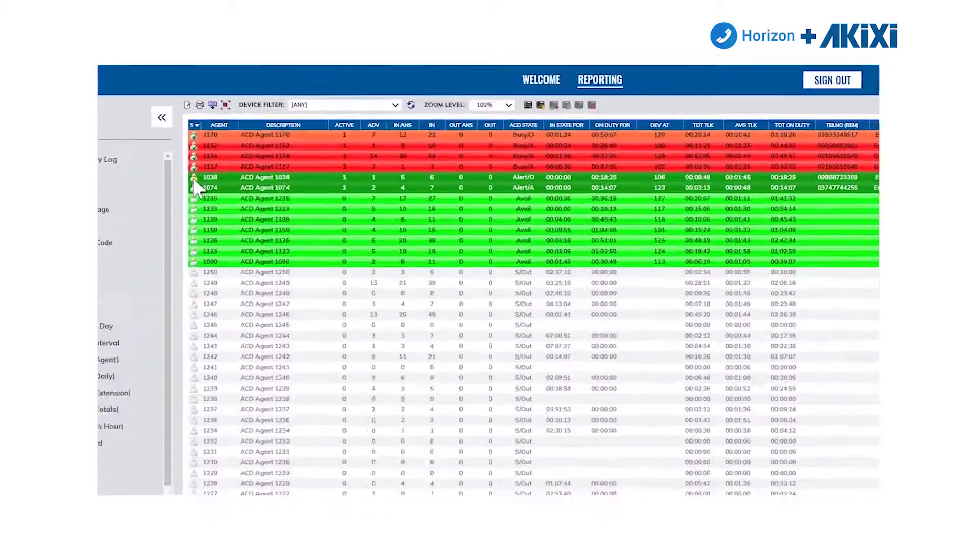
{"action": "mouse_move", "coordinate": [194, 178]}
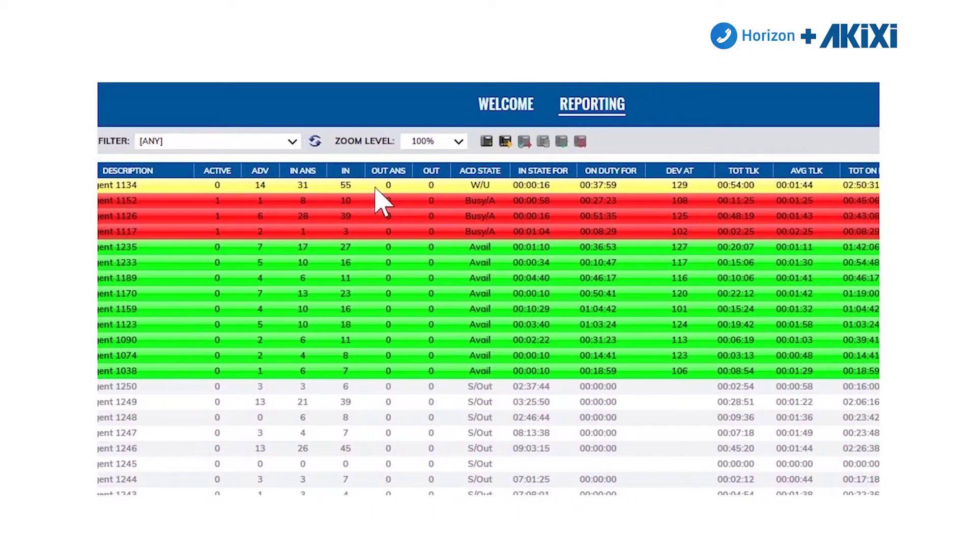
{"action": "mouse_move", "coordinate": [461, 183]}
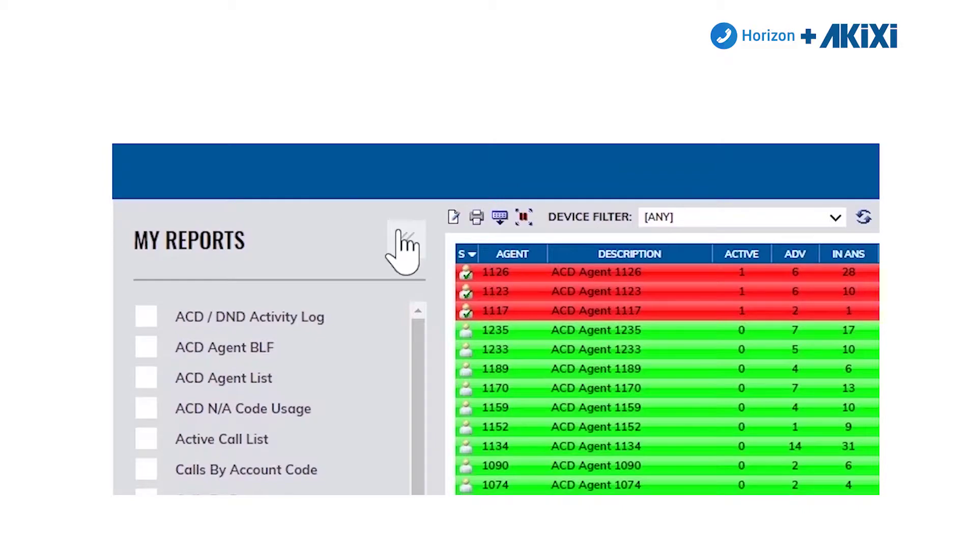
Collapse the My Reports list and expand it again
{"action": "left_click", "coordinate": [399, 234]}
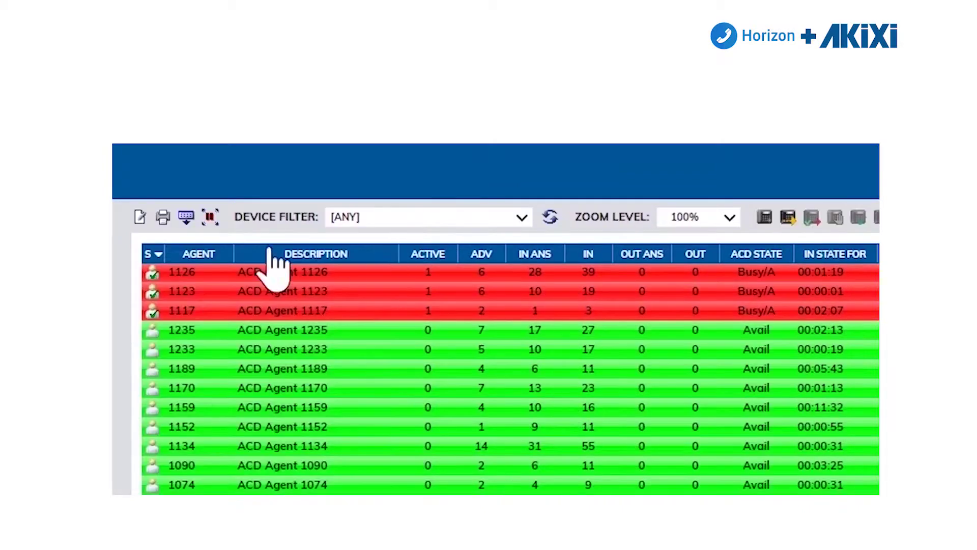
{"action": "left_click", "coordinate": [117, 263]}
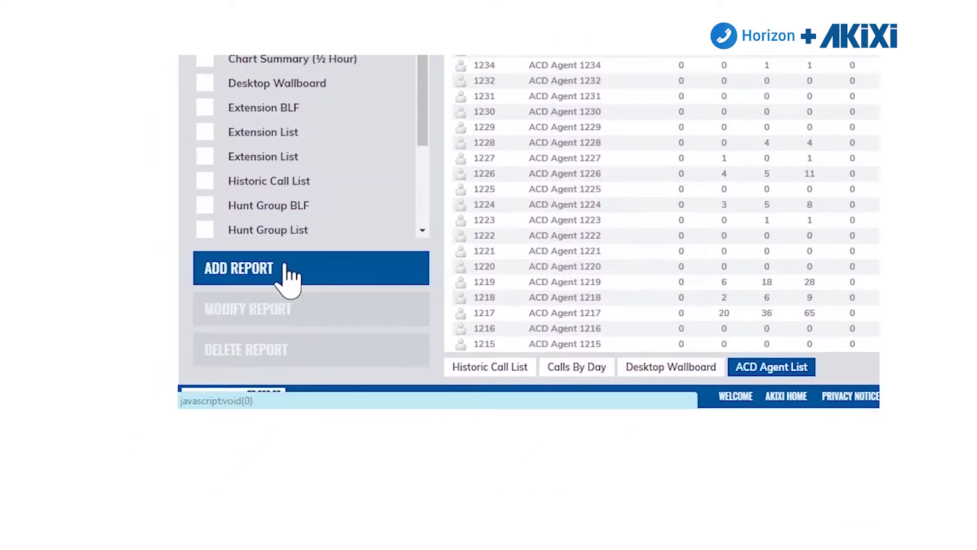
Add another Desktop Wallboard report to My Reports and leave both it and Chart Summary (Extension) unselected
{"action": "left_click", "coordinate": [289, 278]}
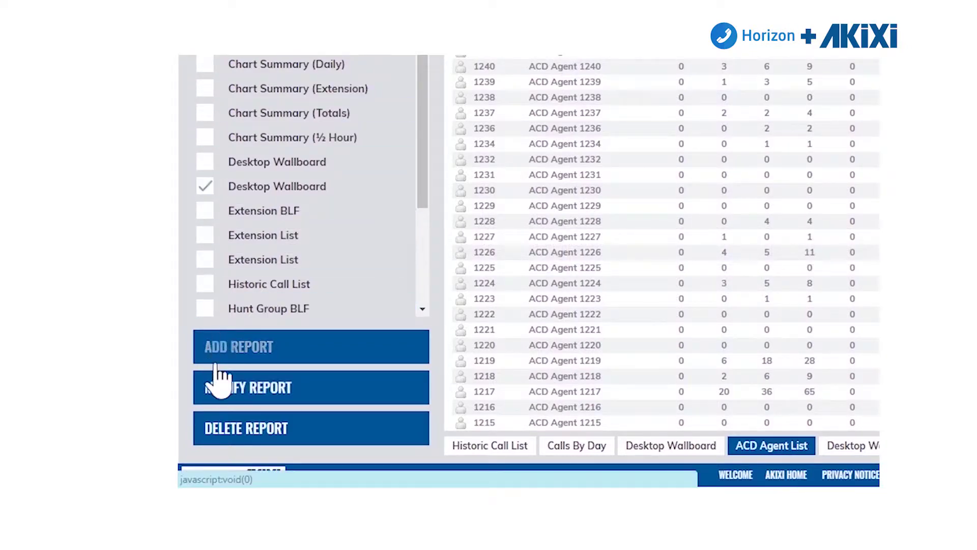
{"action": "left_click", "coordinate": [203, 187]}
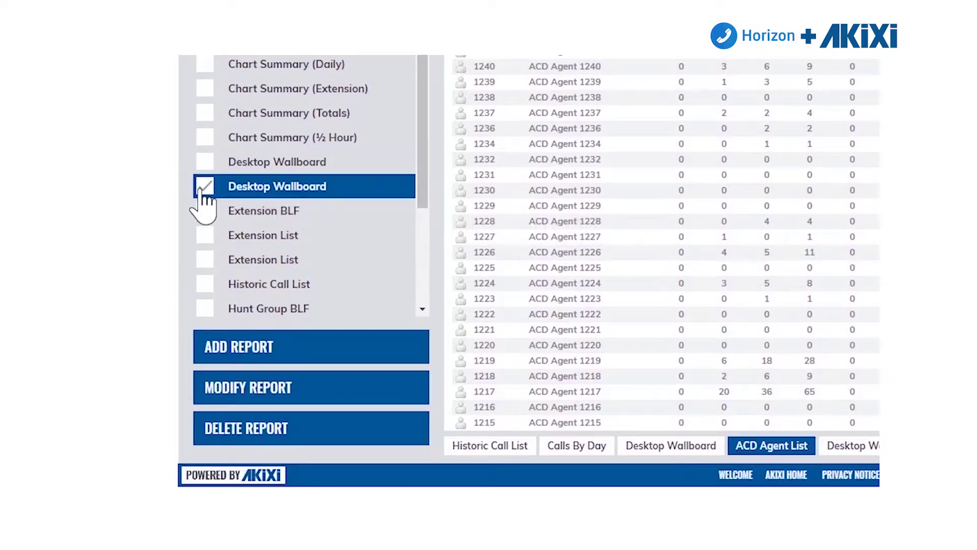
{"action": "left_click", "coordinate": [208, 91]}
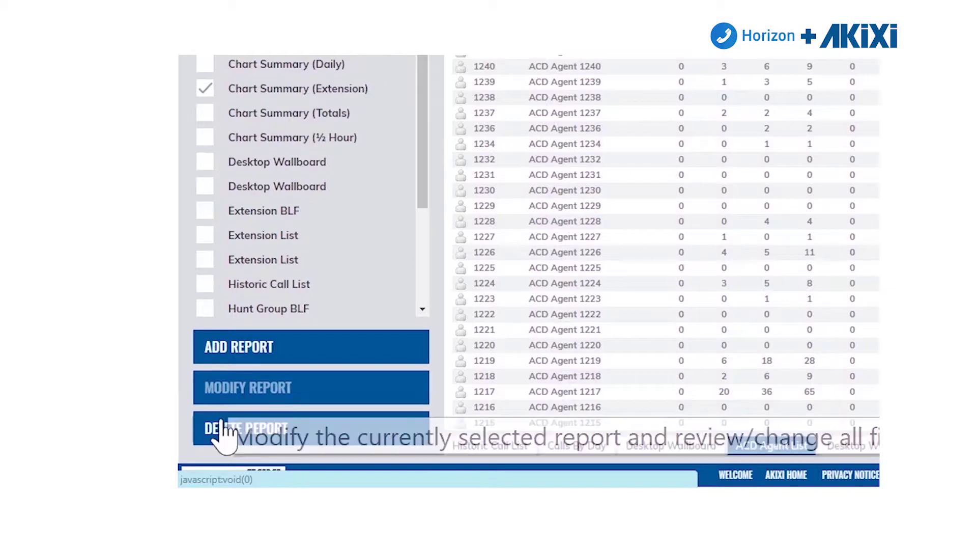
{"action": "left_click", "coordinate": [205, 89]}
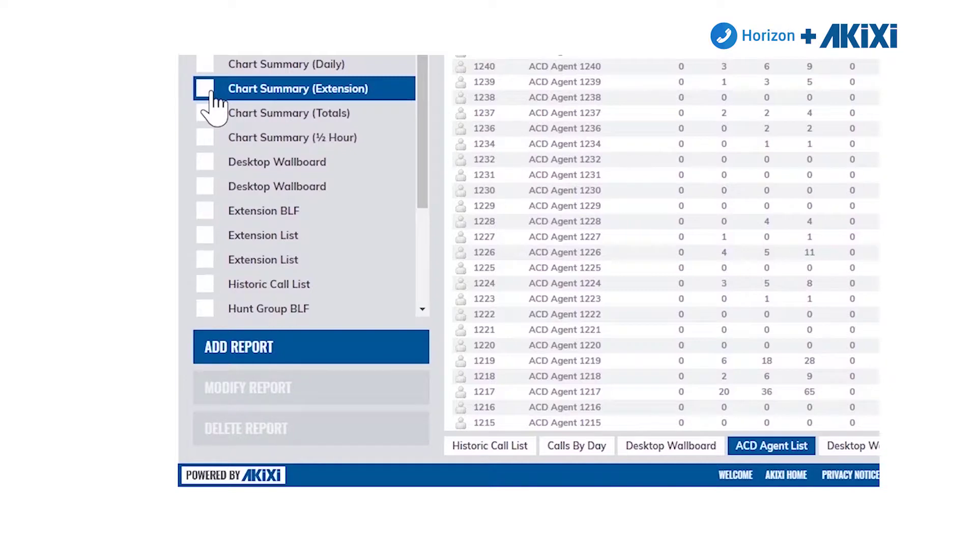
Review the properties of the Calls By Month report, cancel without changes and clear the report's selection
{"action": "scroll", "coordinate": [226, 147], "scroll_direction": "up", "scroll_amount": 5}
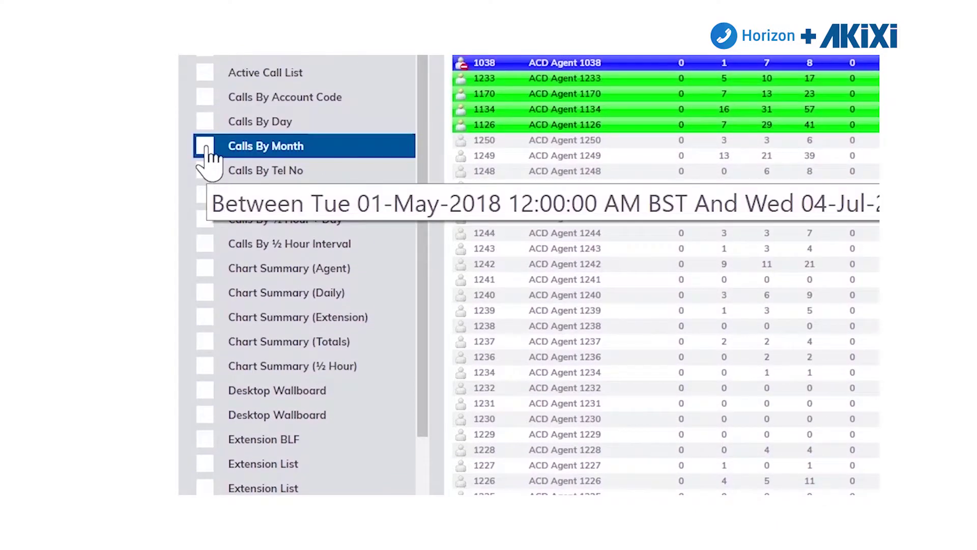
{"action": "left_click", "coordinate": [206, 147]}
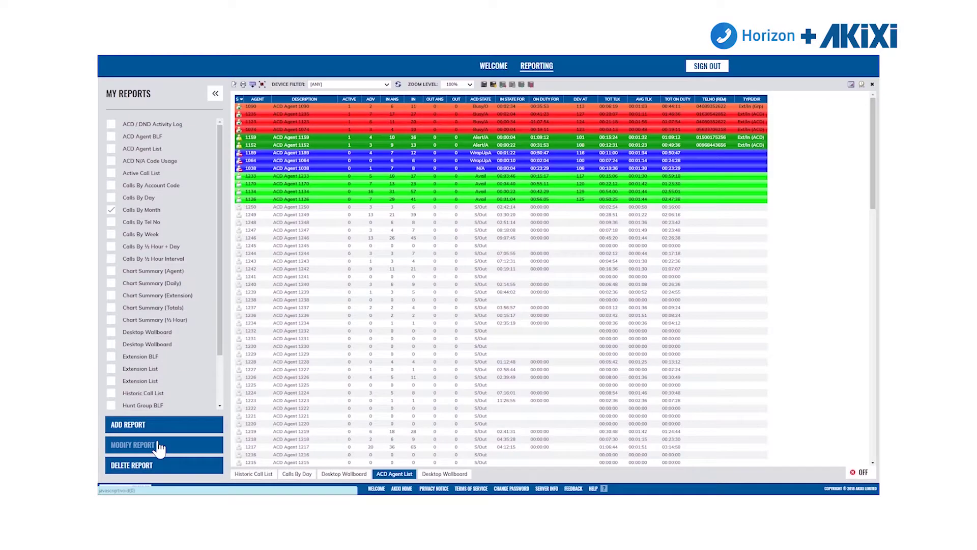
{"action": "left_click", "coordinate": [160, 446]}
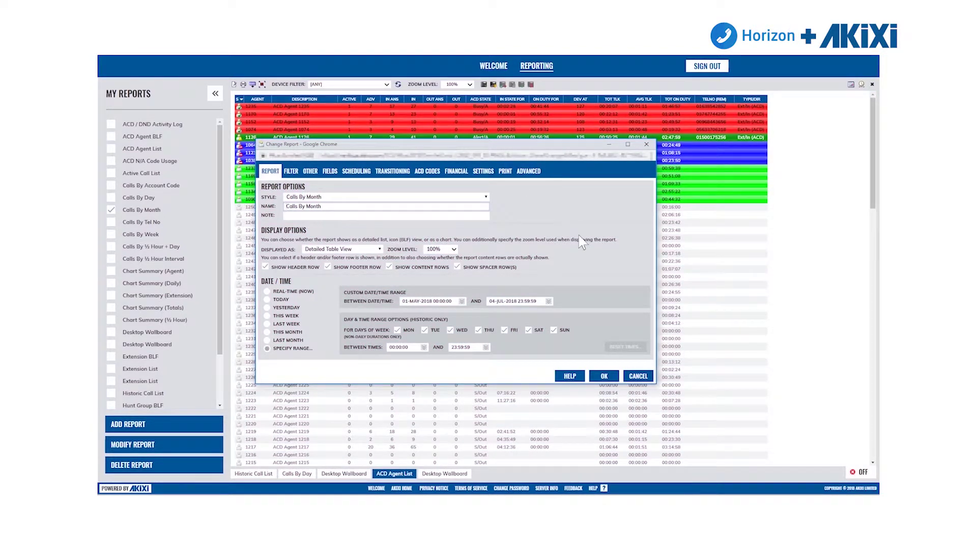
{"action": "left_click", "coordinate": [639, 377]}
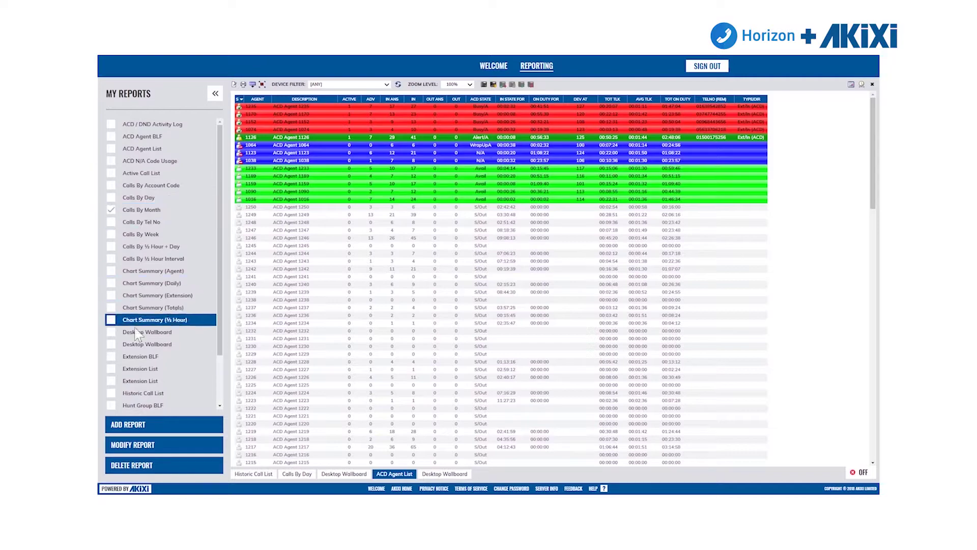
{"action": "left_click", "coordinate": [110, 212]}
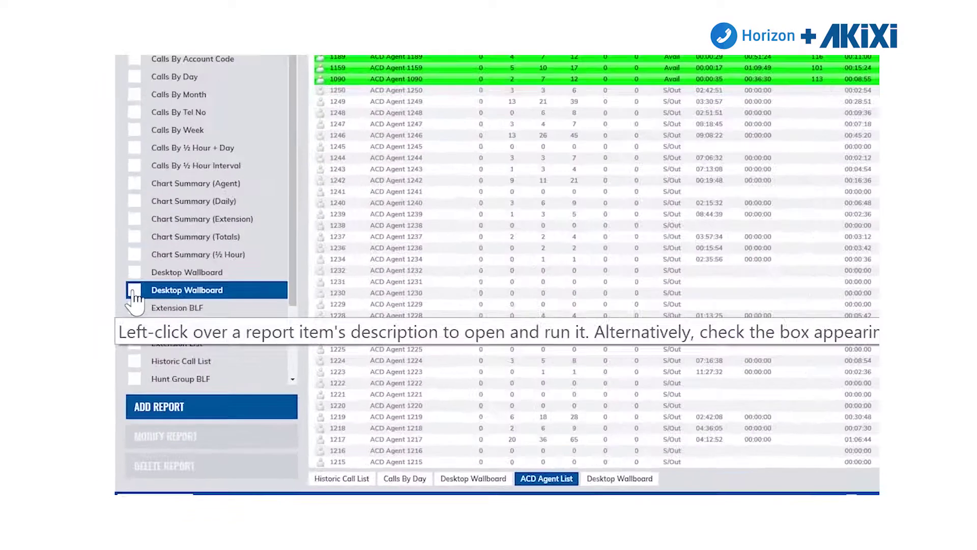
Delete the second Desktop Wallboard report from My Reports
{"action": "left_click", "coordinate": [111, 345]}
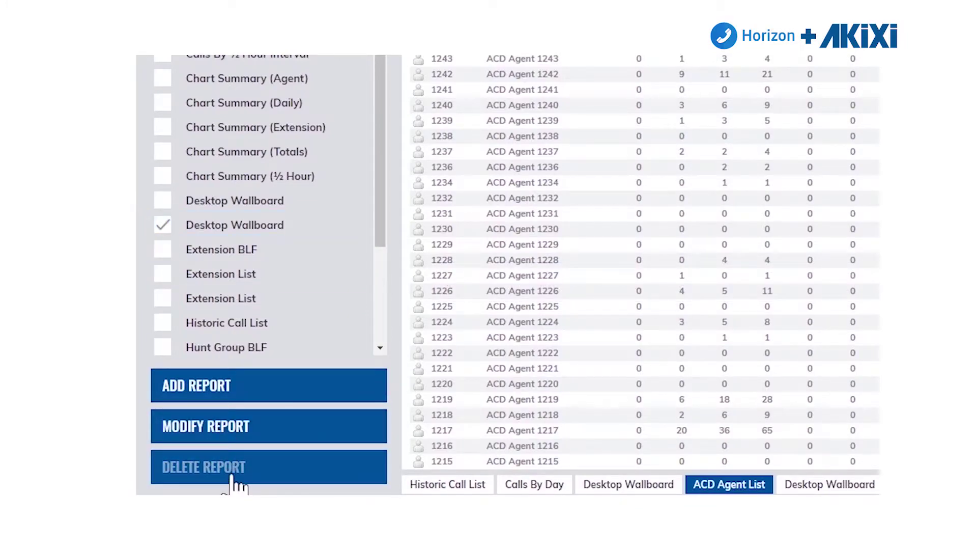
{"action": "left_click", "coordinate": [236, 484]}
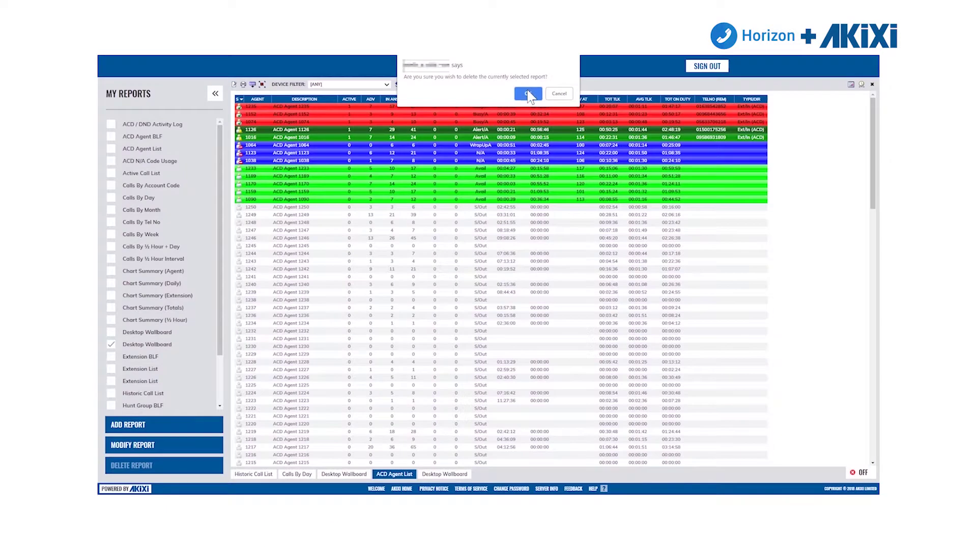
{"action": "left_click", "coordinate": [590, 320]}
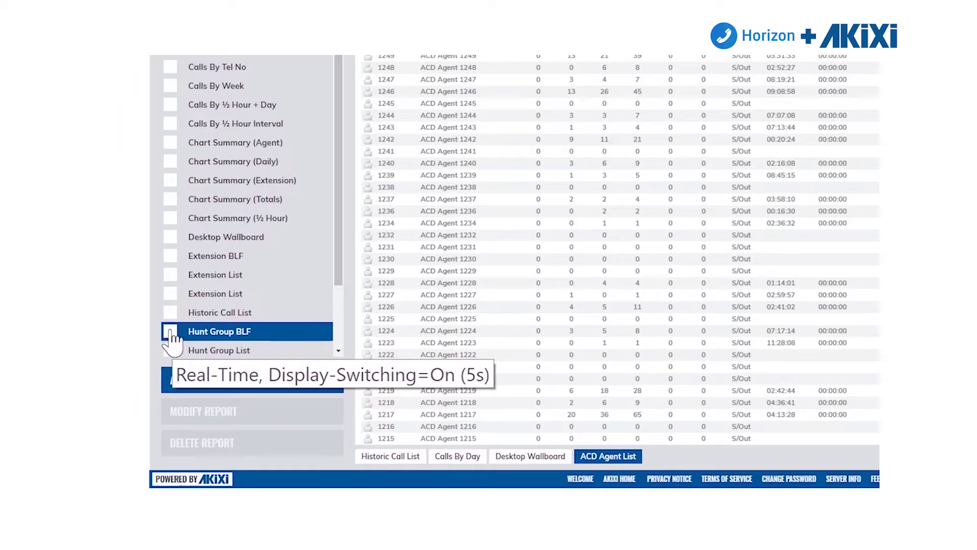
Select the Hunt Group BLF, Historic Call List and second Extension List reports together, and clear their selection again
{"action": "left_click", "coordinate": [171, 332]}
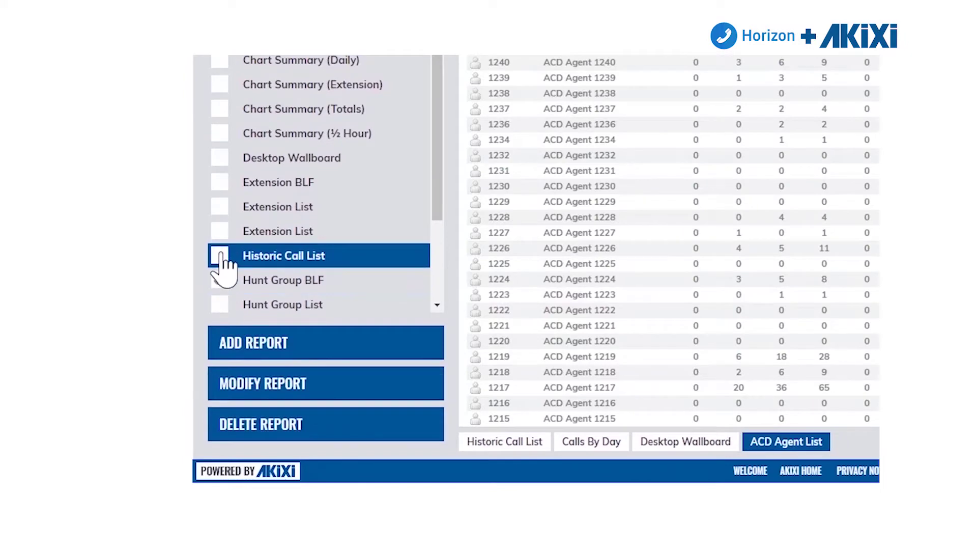
{"action": "left_click", "coordinate": [223, 233]}
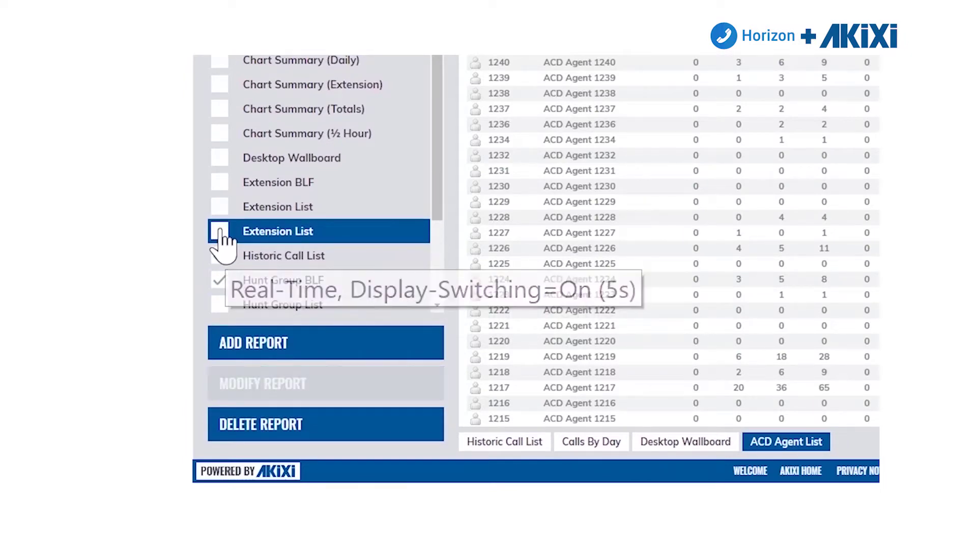
{"action": "left_click", "coordinate": [222, 257]}
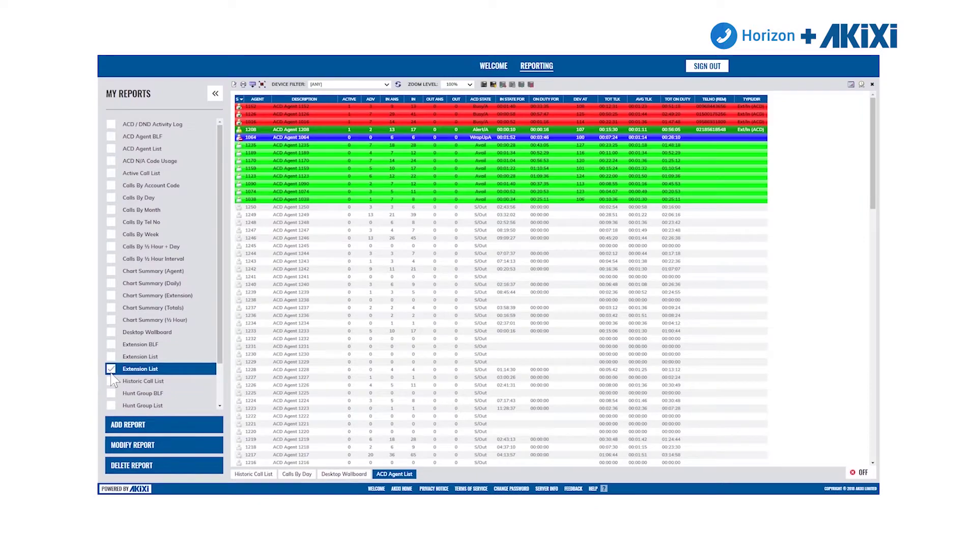
{"action": "left_click", "coordinate": [111, 369]}
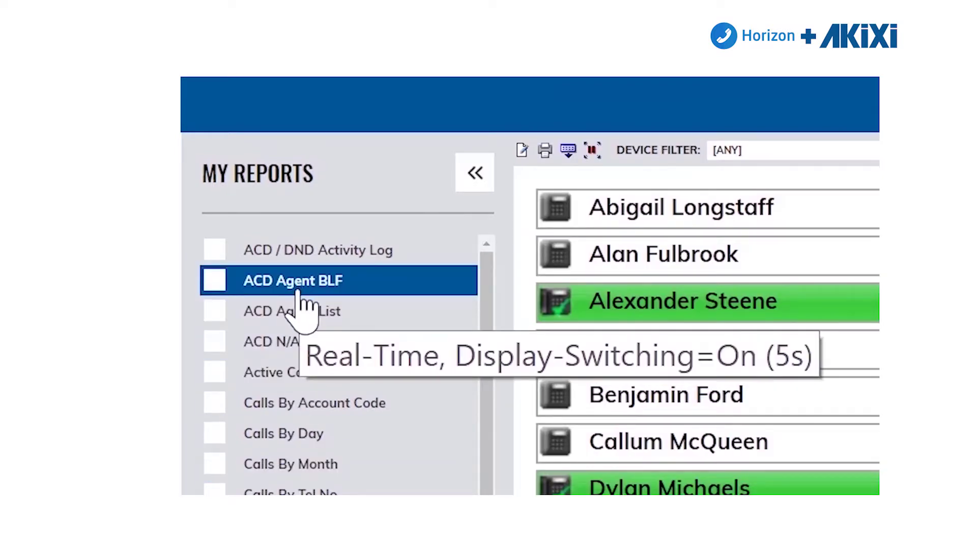
Return to the ACD Agent List and view the open Historic Call List, Calls By Day and Desktop Wallboard reports, finishing on ACD Agent List
{"action": "left_click", "coordinate": [303, 311]}
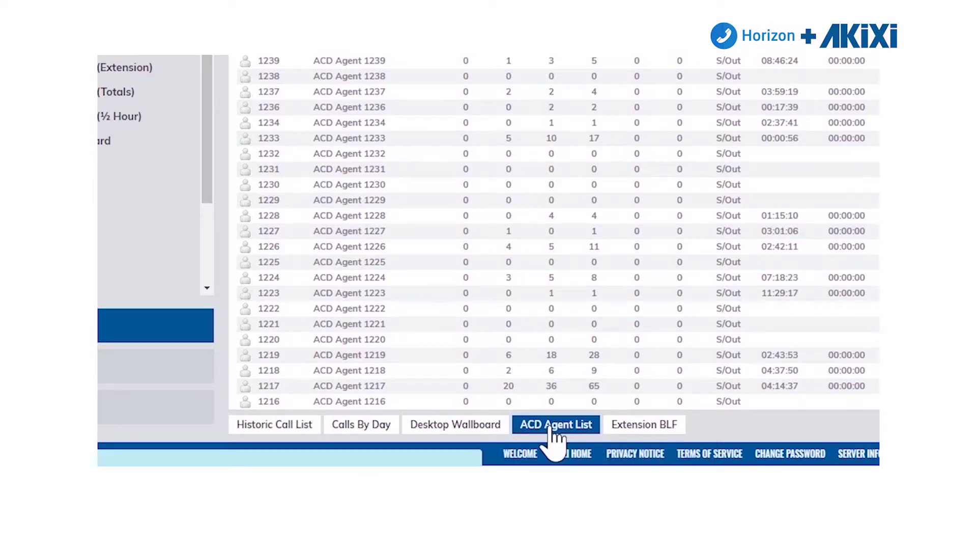
{"action": "left_click", "coordinate": [277, 424]}
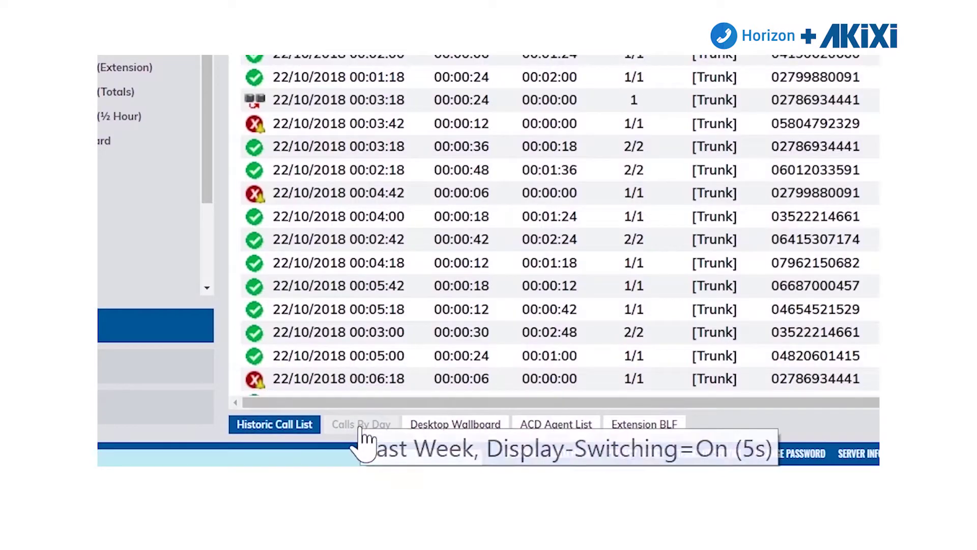
{"action": "left_click", "coordinate": [362, 425]}
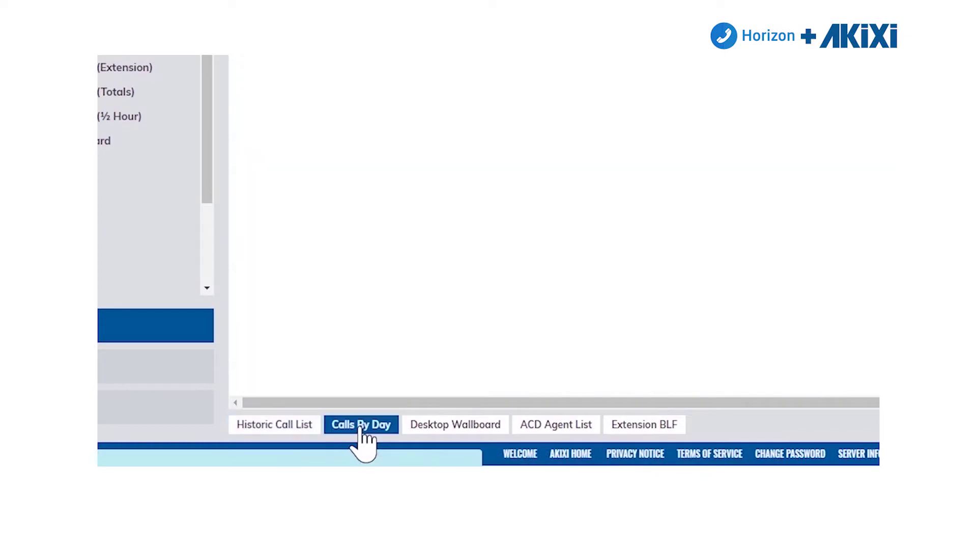
{"action": "left_click", "coordinate": [476, 427]}
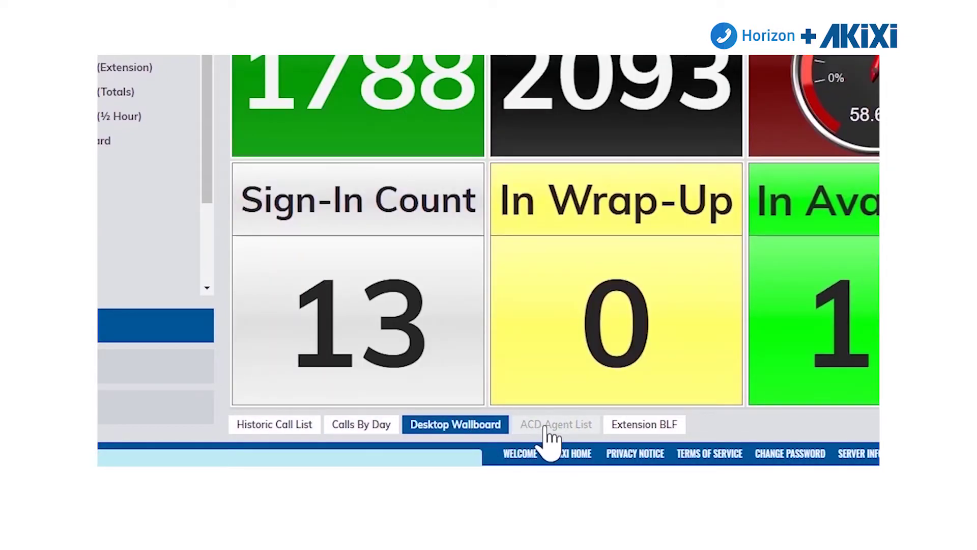
{"action": "left_click", "coordinate": [549, 430]}
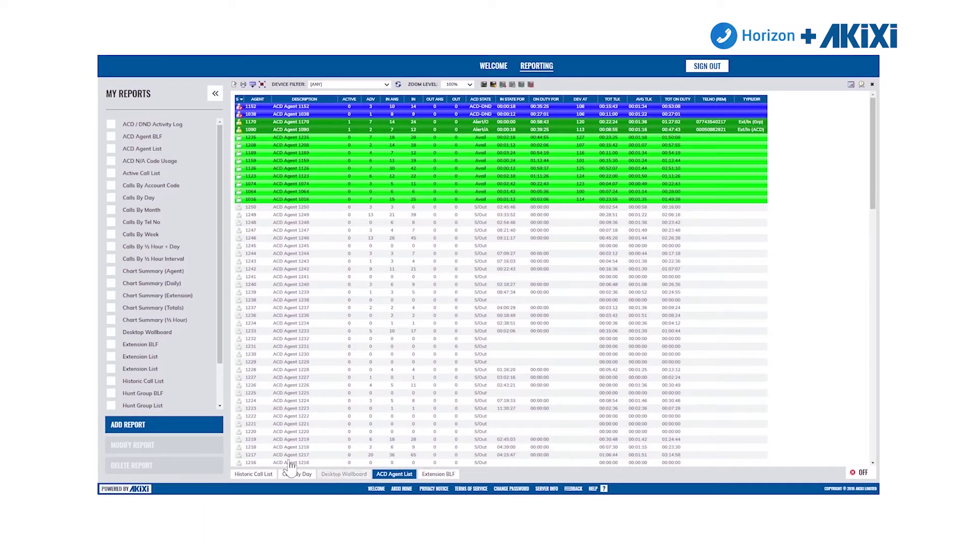
{"action": "left_click", "coordinate": [254, 474]}
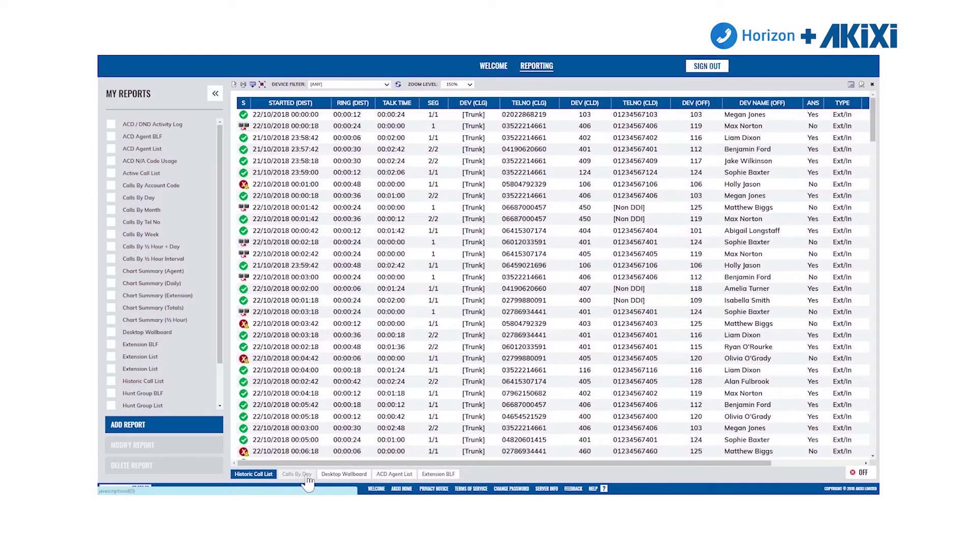
{"action": "left_click", "coordinate": [307, 477]}
{"action": "left_click", "coordinate": [393, 474]}
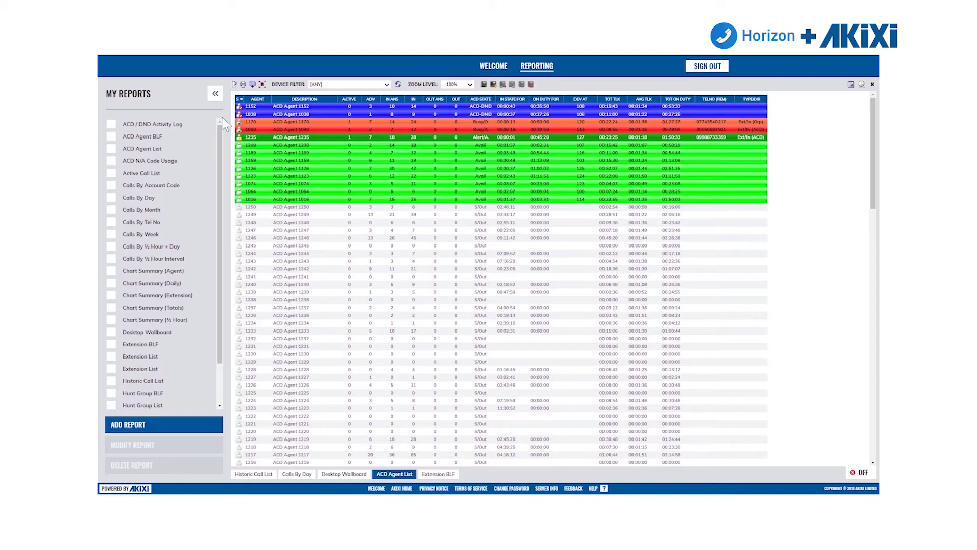
Collapse the My Reports list and view the Historic Call List and Calls By Day reports at full width, finishing on Historic Call List
{"action": "left_click", "coordinate": [216, 96]}
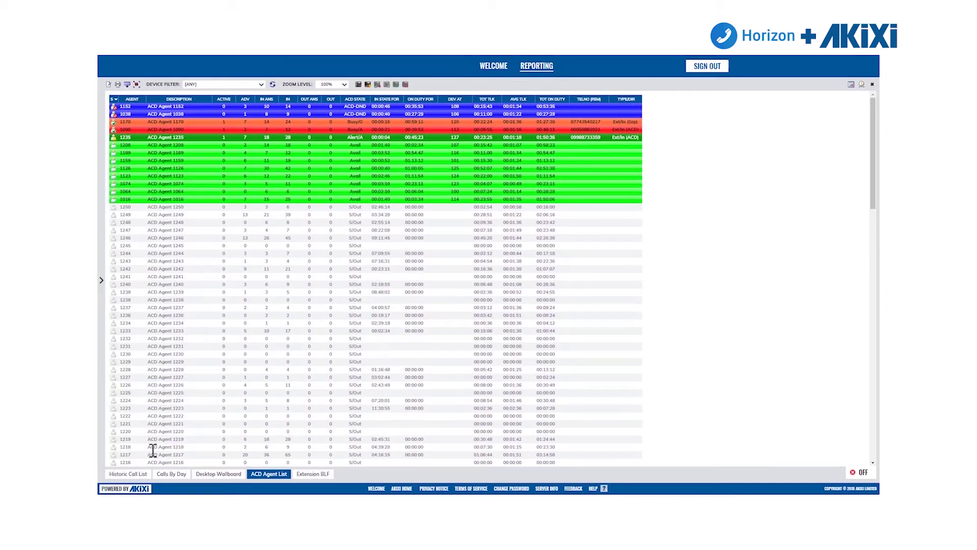
{"action": "left_click", "coordinate": [128, 473]}
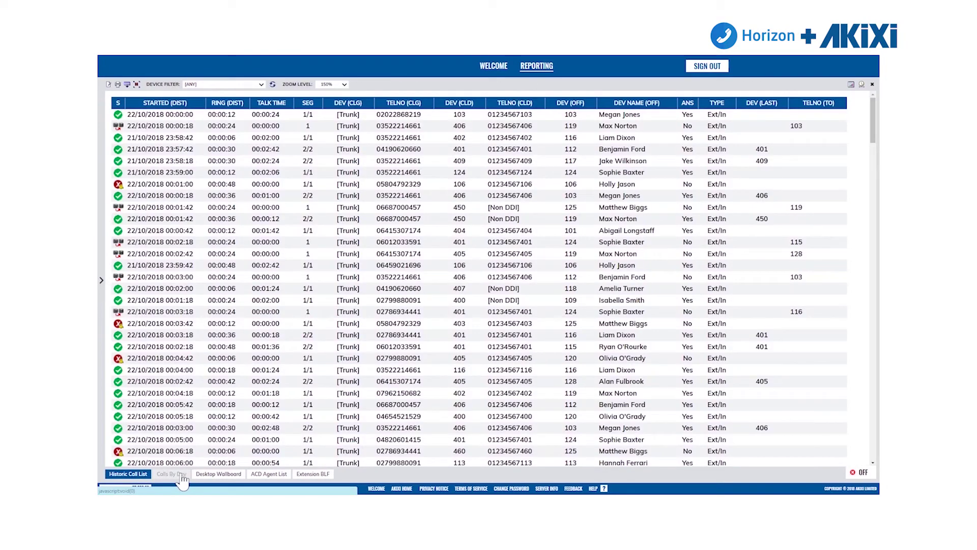
{"action": "left_click", "coordinate": [182, 476]}
{"action": "left_click", "coordinate": [124, 475]}
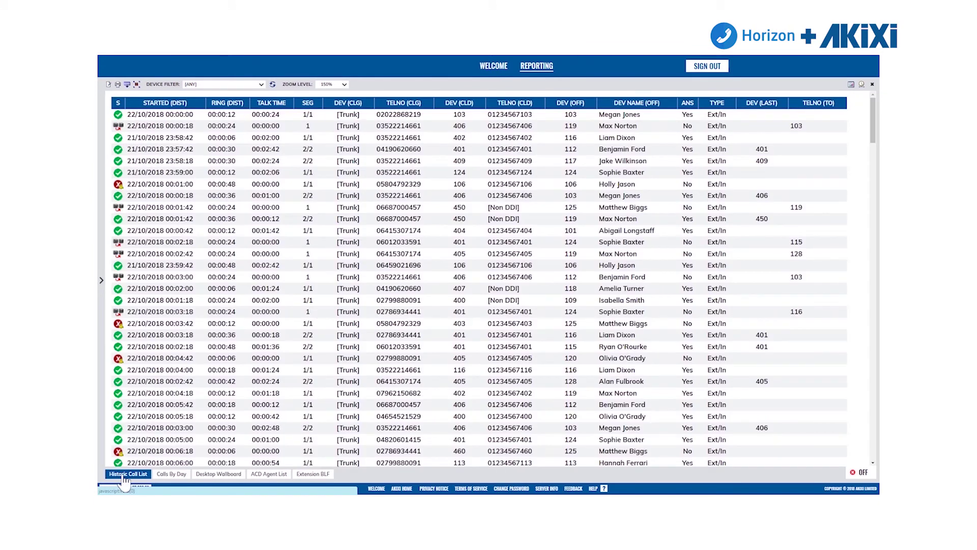